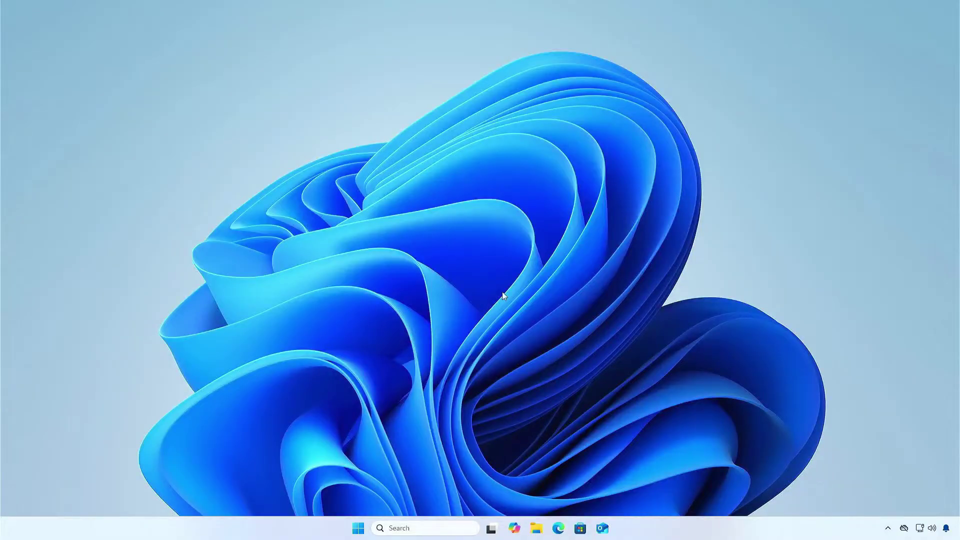
- Open Task Manager's Memory performance page showing RAM at 2133 MHz, 8.0 GB in 1 of 4 slots
{"action": "right_click", "coordinate": [289, 528]}
{"action": "left_click", "coordinate": [330, 490]}
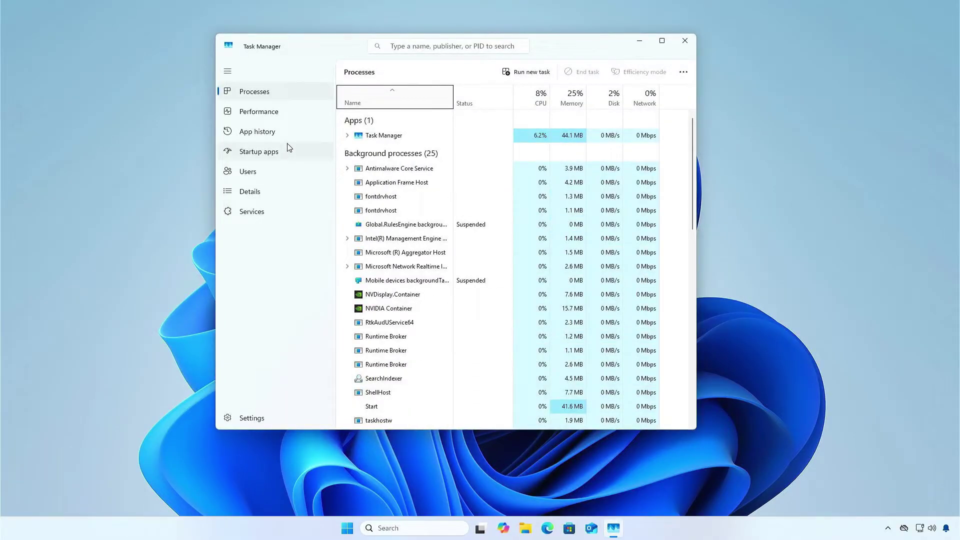
{"action": "left_click", "coordinate": [279, 118]}
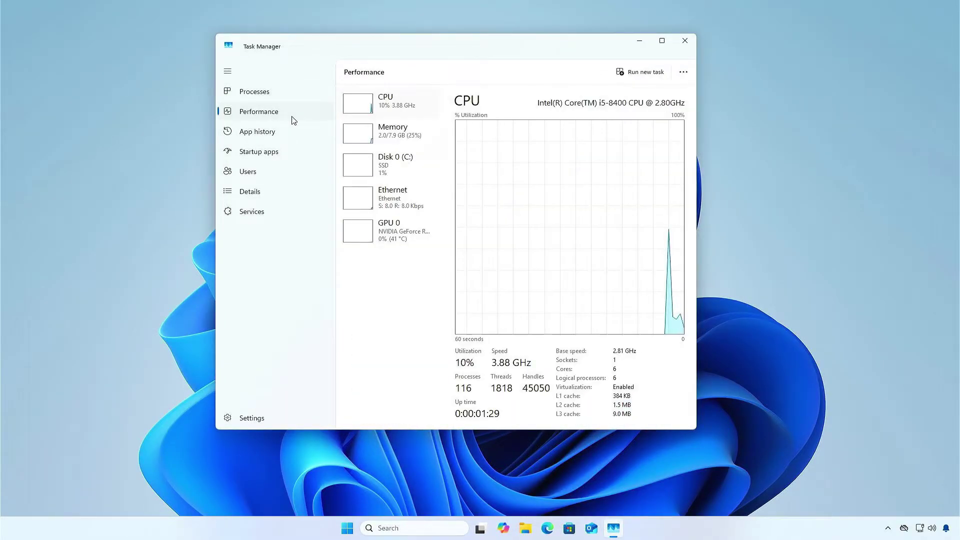
{"action": "left_click", "coordinate": [429, 137]}
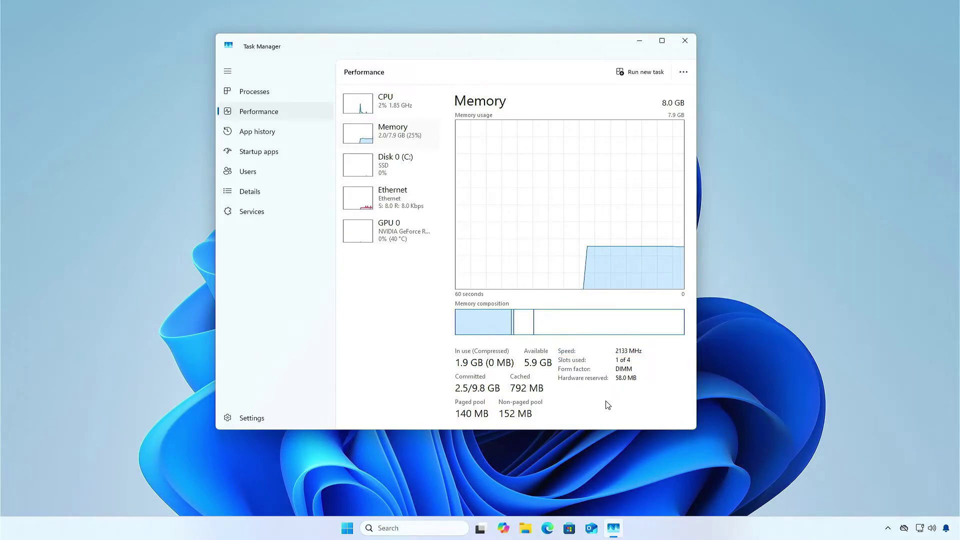
- Restart into the BIOS and set Load XMP Setting to XMP 2.0 Profile 1 (DDR4-2666)
{"action": "right_click", "coordinate": [348, 530]}
{"action": "mouse_move", "coordinate": [366, 488]}
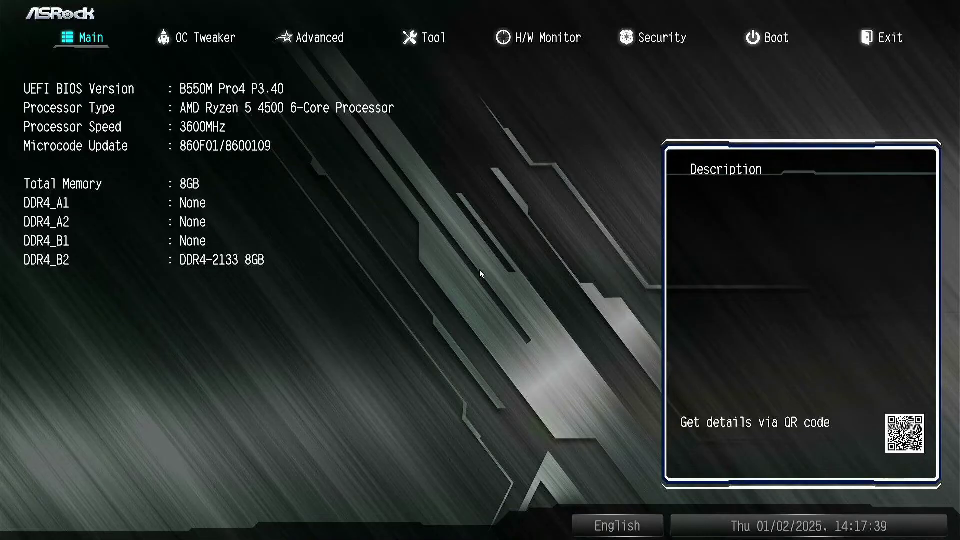
{"action": "left_click", "coordinate": [209, 34]}
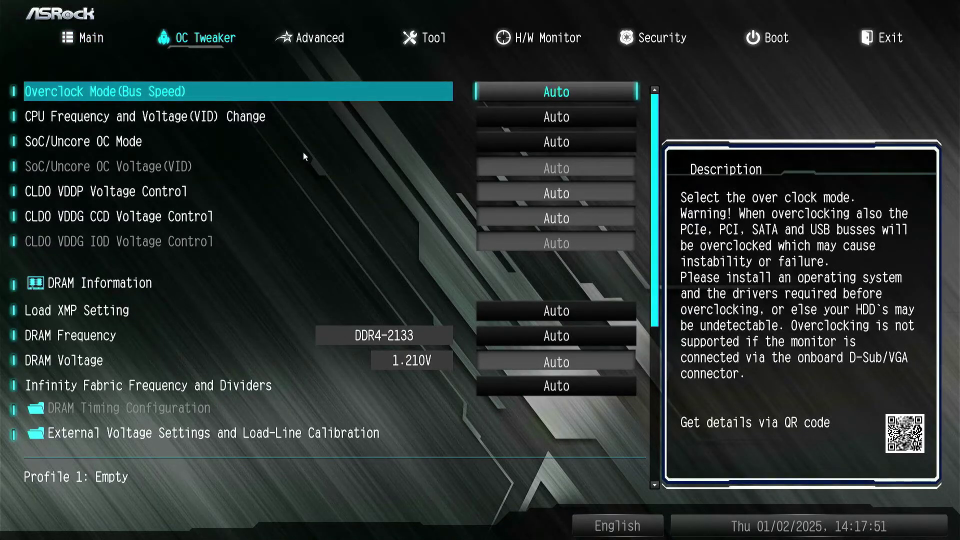
{"action": "left_click", "coordinate": [600, 313]}
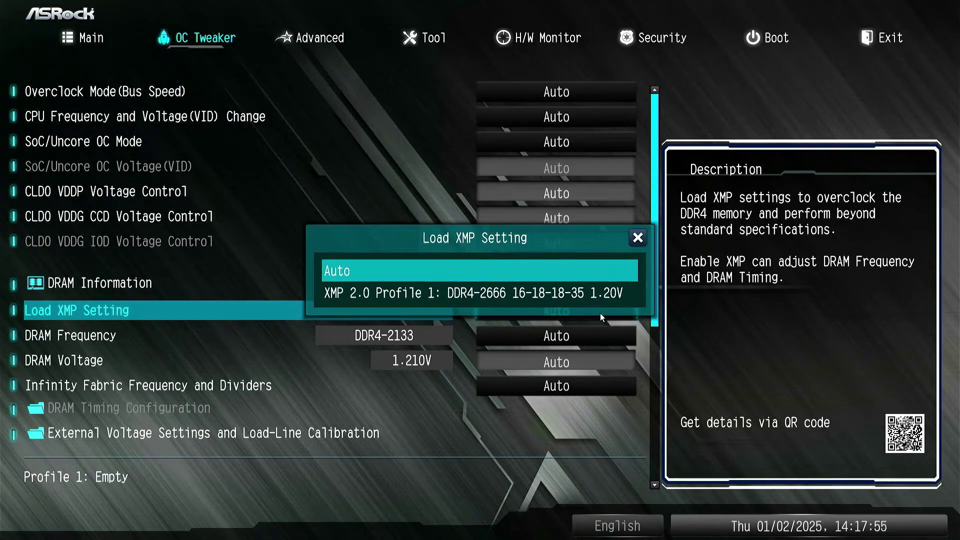
{"action": "left_click", "coordinate": [521, 291]}
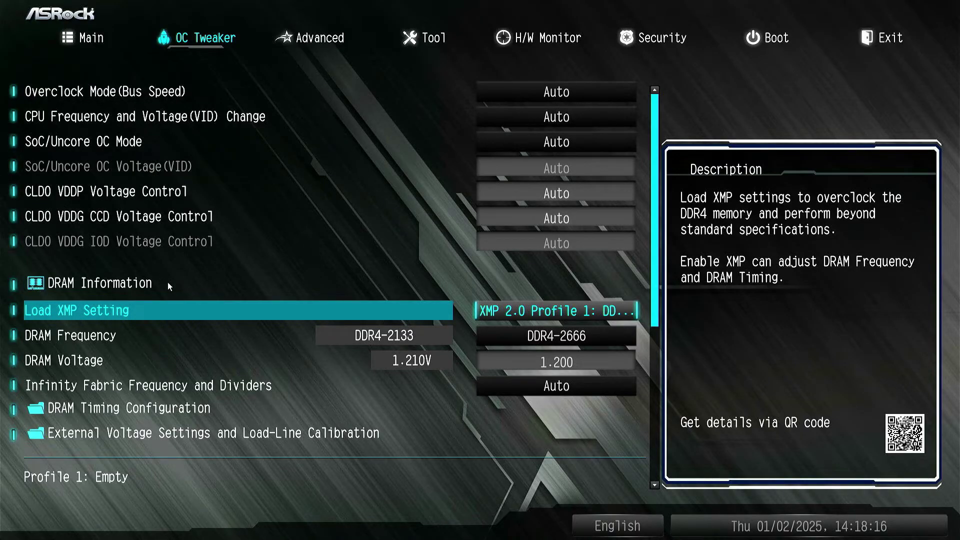
- Check the DRAM Information entry, then choose Save Changes and Exit
{"action": "left_click", "coordinate": [167, 282]}
{"action": "left_click", "coordinate": [167, 282]}
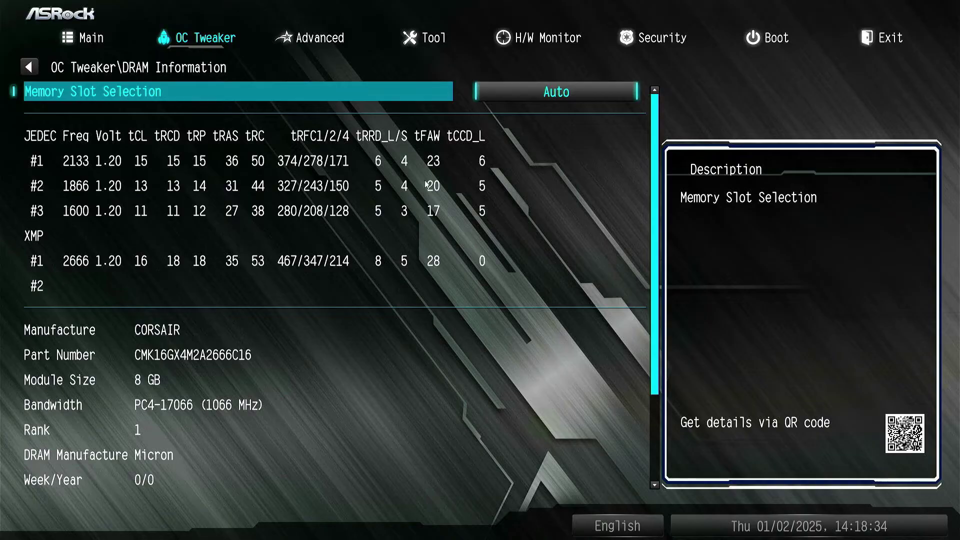
{"action": "left_click", "coordinate": [883, 41]}
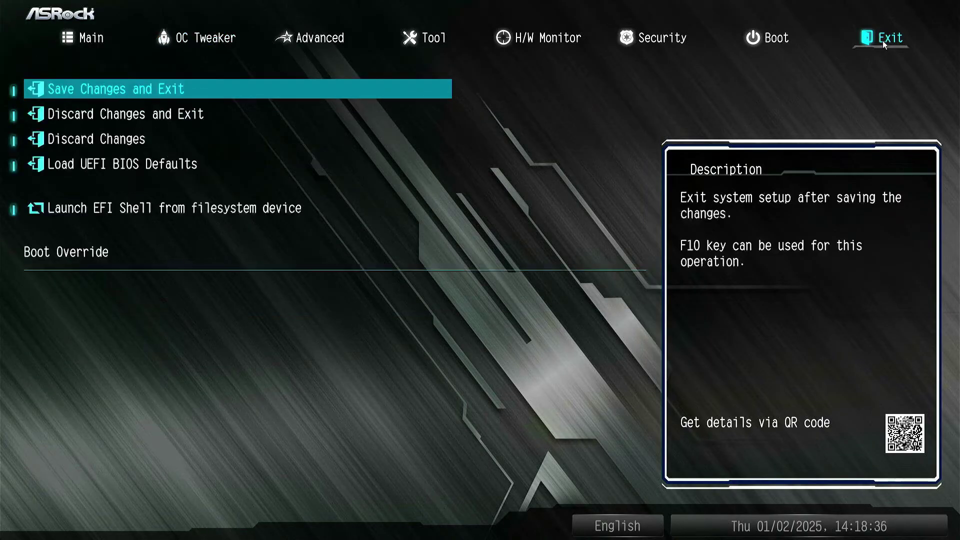
{"action": "left_click", "coordinate": [339, 82]}
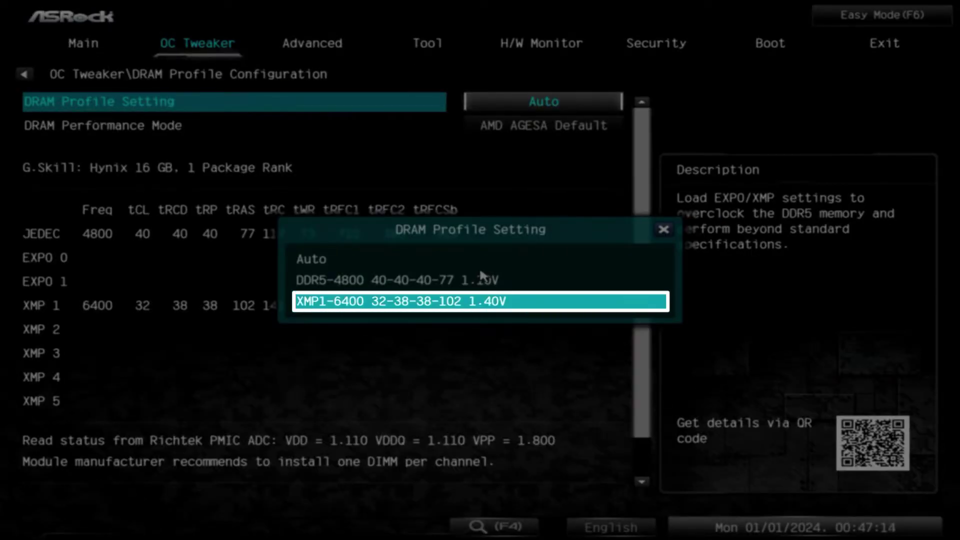
- Apply the XMP1-6400 DRAM profile and bring up the F10 save-and-exit confirmation
{"action": "key", "text": "Return"}
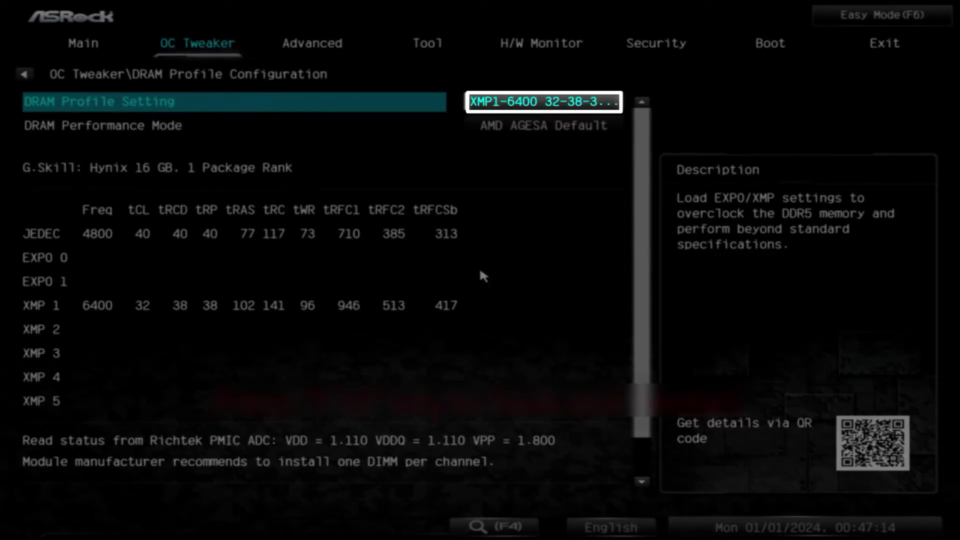
{"action": "key", "text": "F10"}
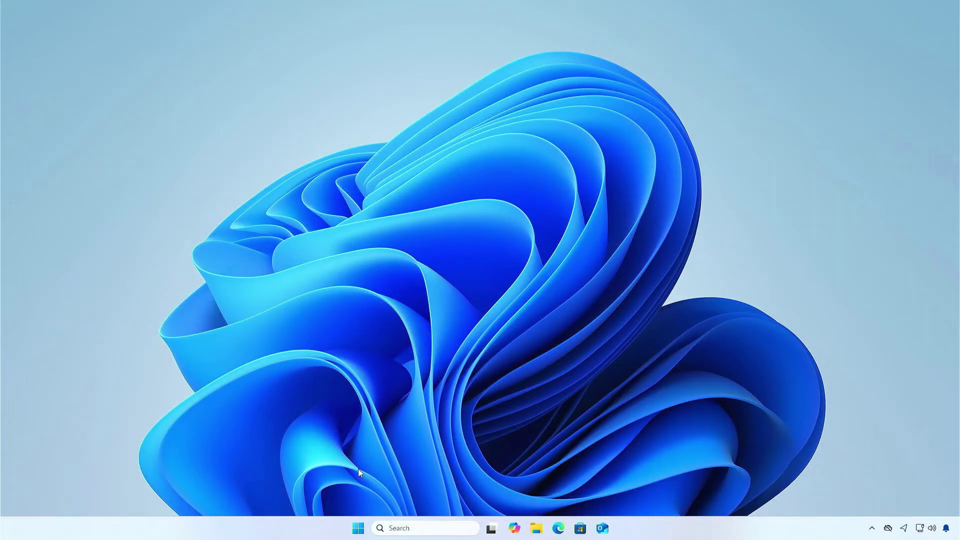
- Open Task Manager's performance view to confirm the RAM now runs at 2667 MHz
{"action": "right_click", "coordinate": [305, 523]}
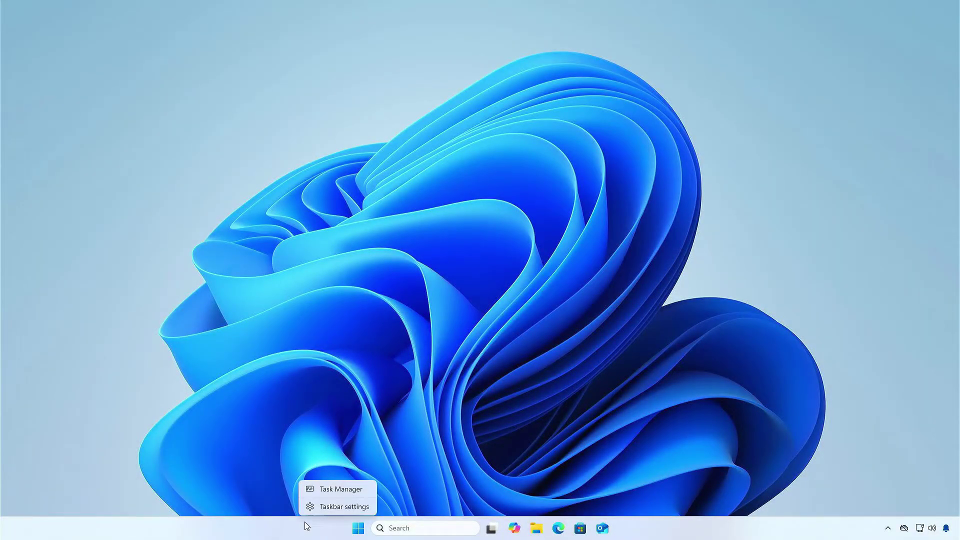
{"action": "left_click", "coordinate": [344, 494]}
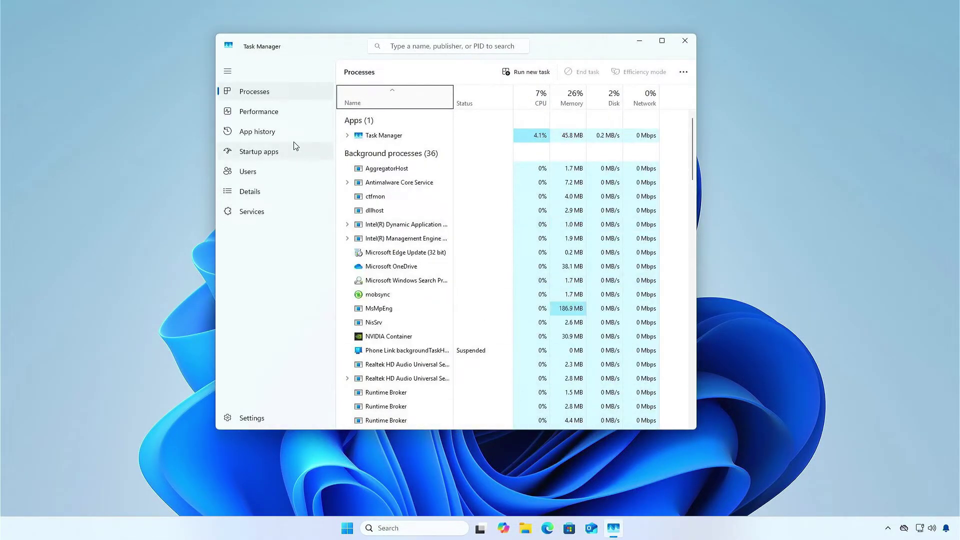
{"action": "left_click", "coordinate": [291, 120]}
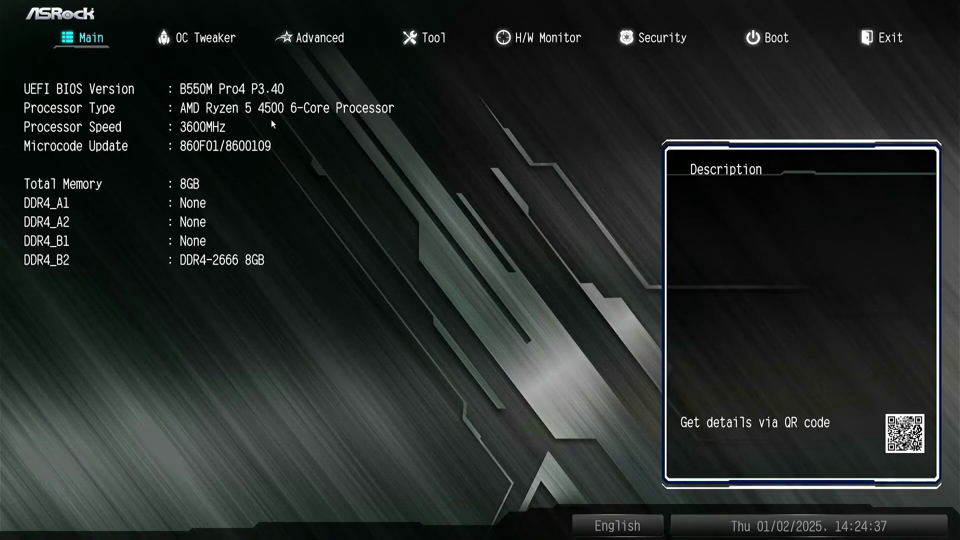
- Open DRAM Information under OC Tweaker to see the module's SPD timings and XMP entries
{"action": "left_click", "coordinate": [224, 37]}
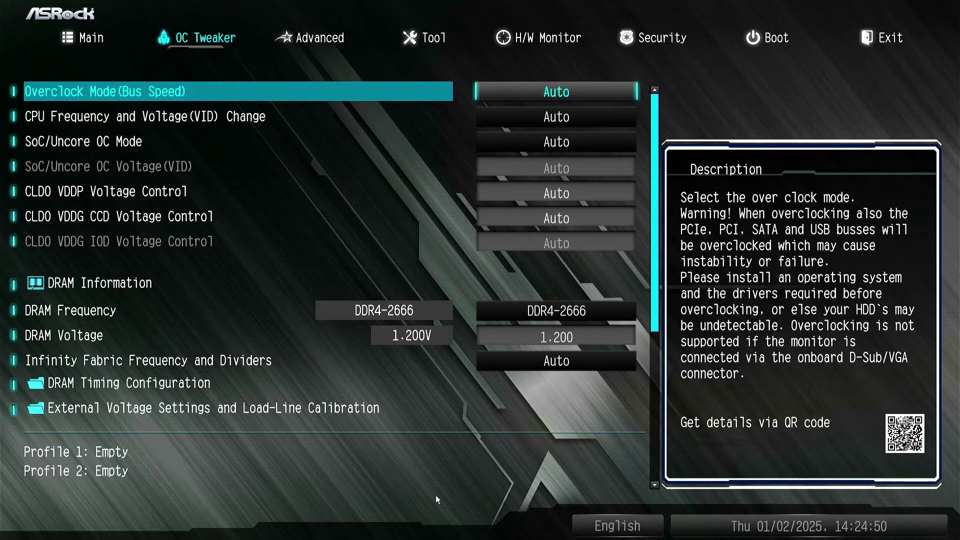
{"action": "left_click", "coordinate": [156, 286]}
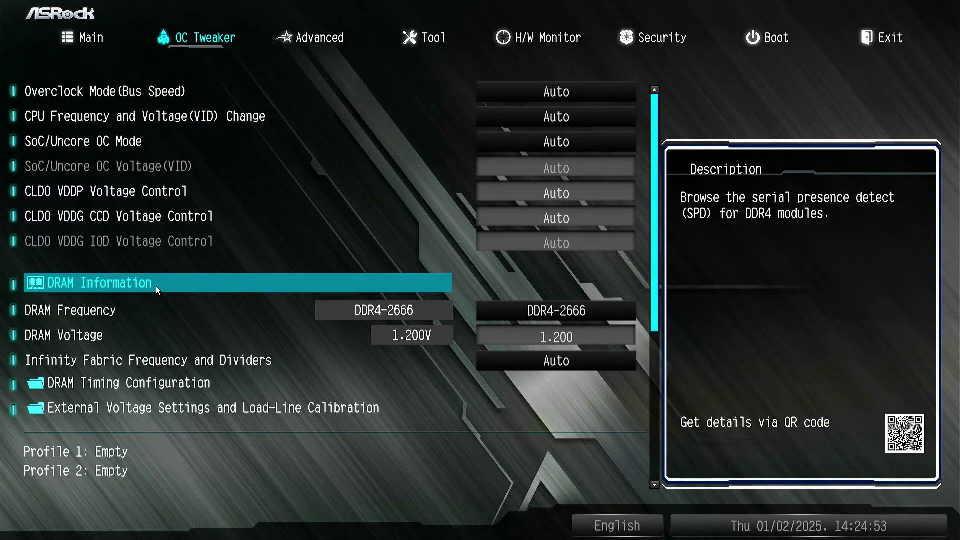
{"action": "left_click", "coordinate": [156, 286]}
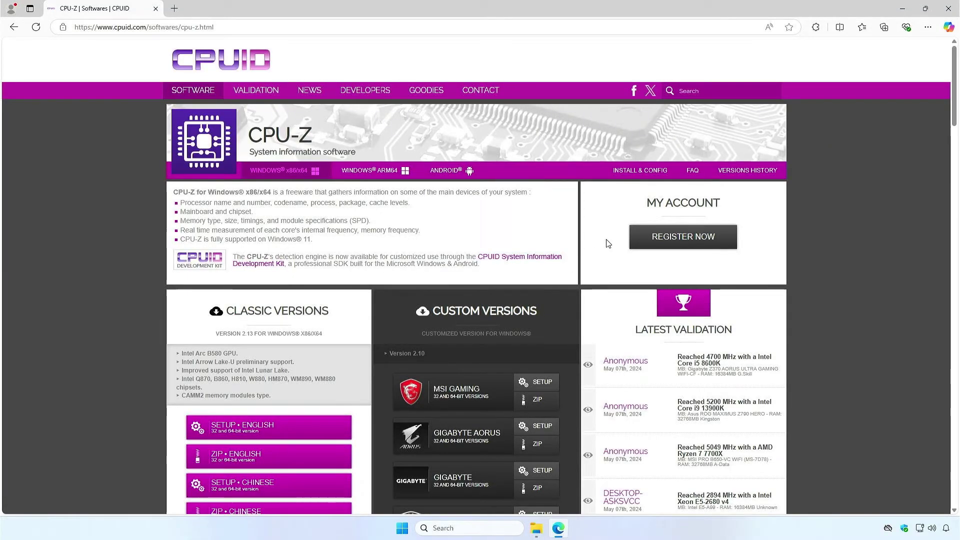
- Minimize the Edge window showing the CPU-Z download page
{"action": "left_click", "coordinate": [902, 8]}
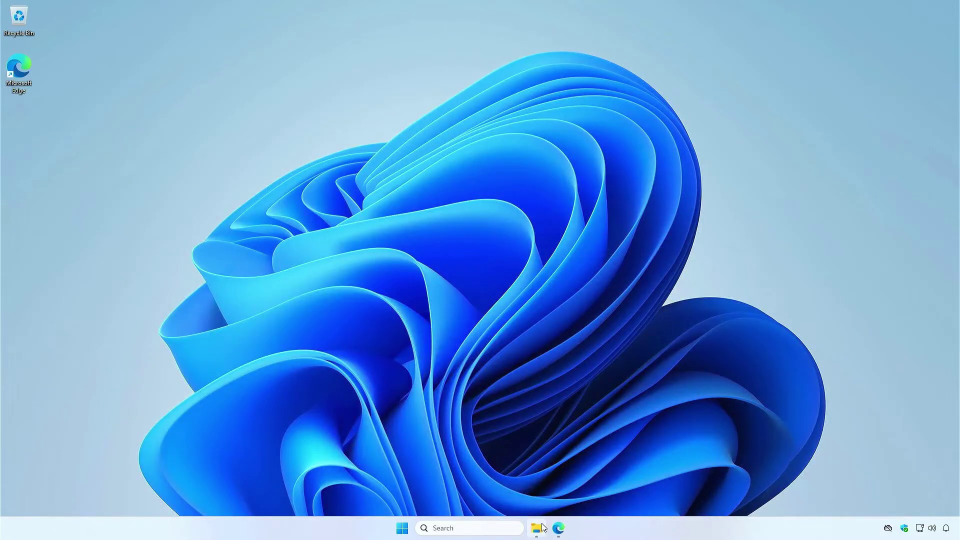
- Launch cpuz_x64.exe and view the SPD tab's XMP-2666 profile rated at 1333 MHz
{"action": "left_click", "coordinate": [538, 528]}
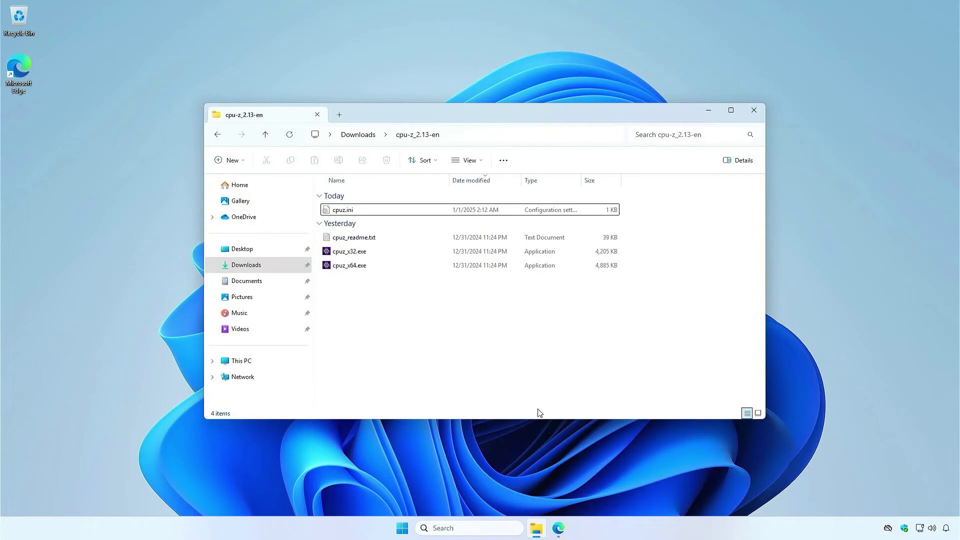
{"action": "double_click", "coordinate": [382, 269]}
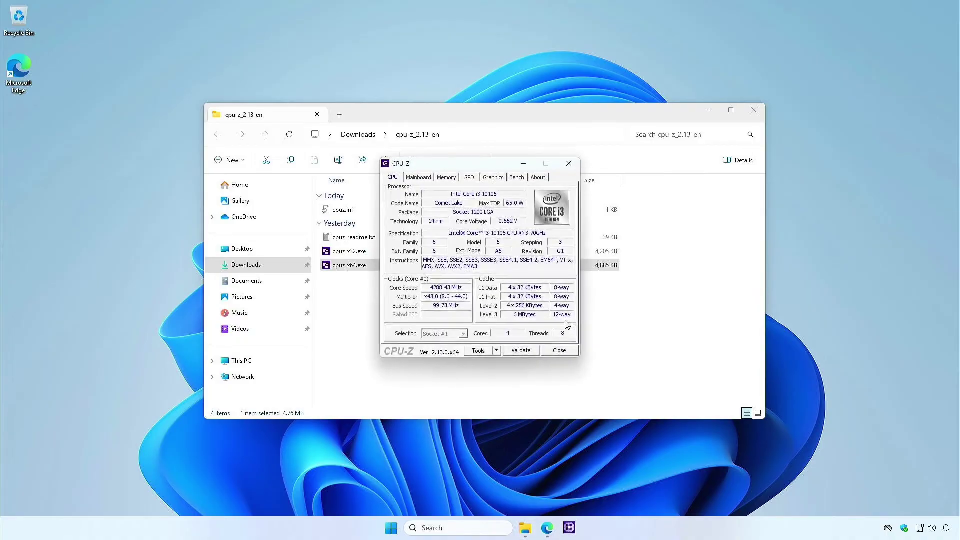
{"action": "left_click", "coordinate": [708, 110]}
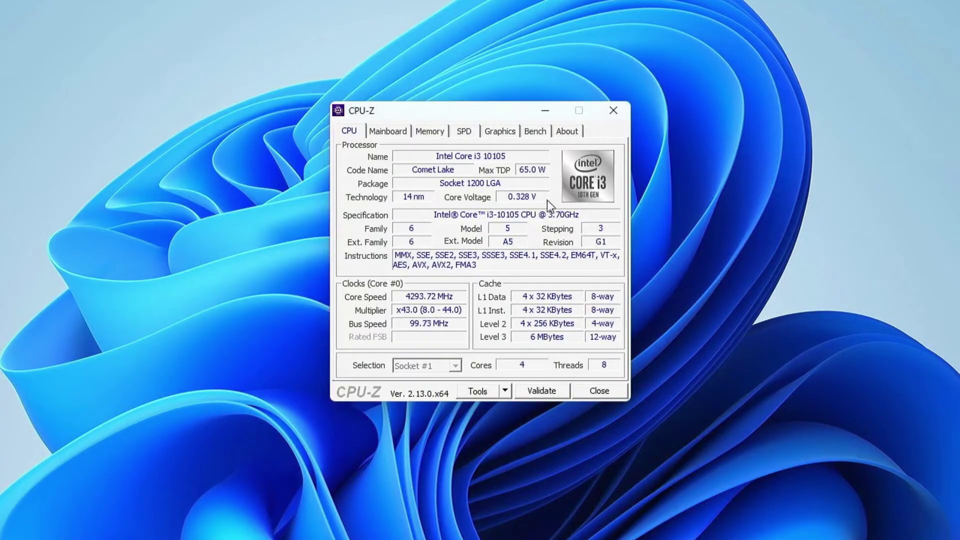
{"action": "left_click", "coordinate": [469, 134]}
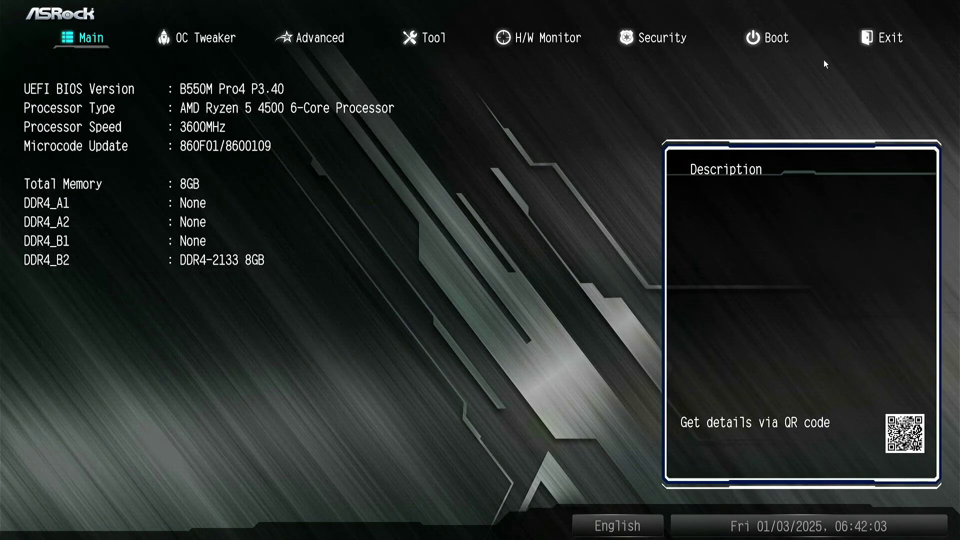
- Load the UEFI BIOS defaults, confirm, then save changes and exit to restart
{"action": "left_click", "coordinate": [885, 37]}
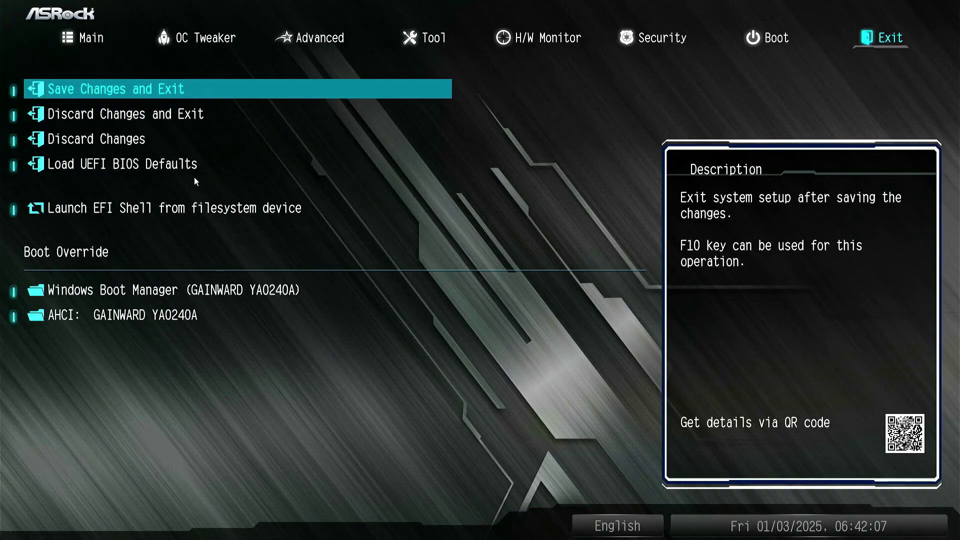
{"action": "double_click", "coordinate": [181, 165]}
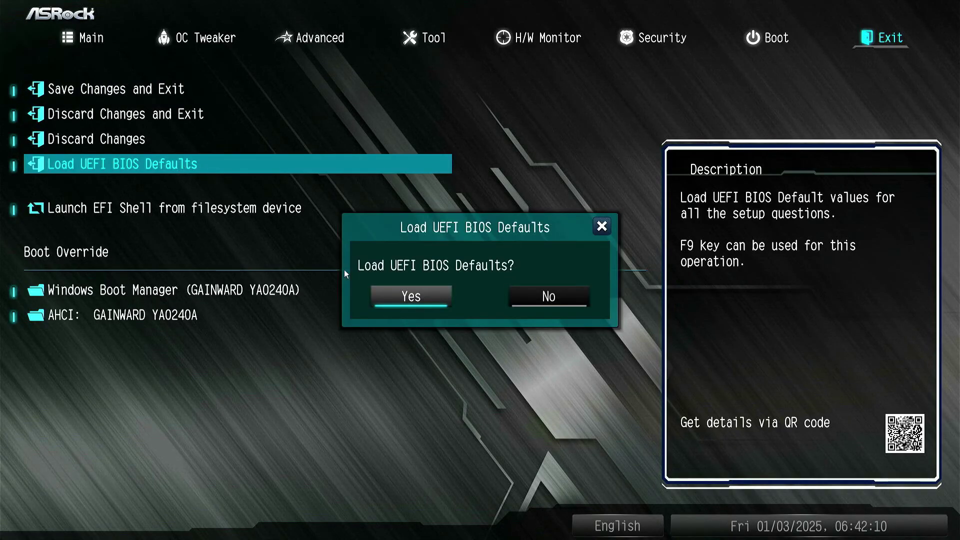
{"action": "left_click", "coordinate": [408, 298]}
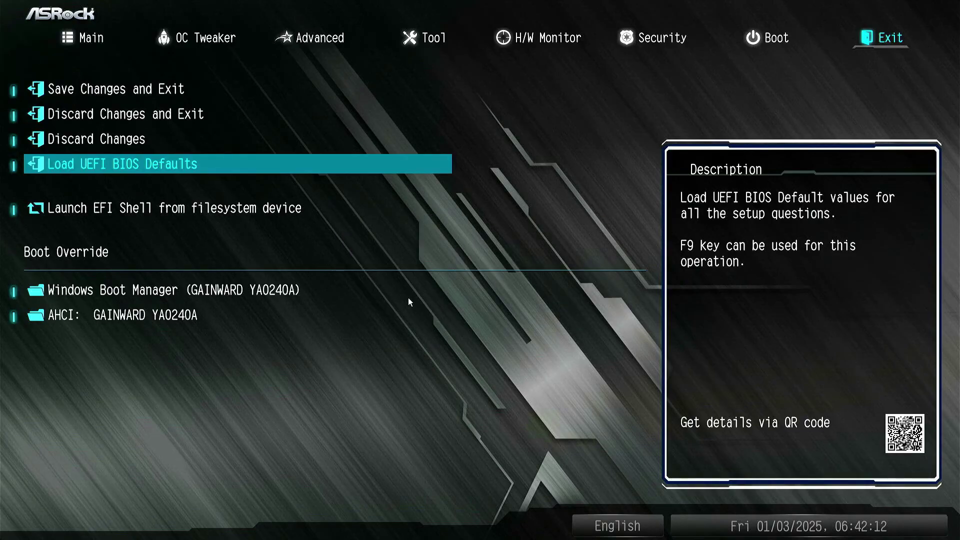
{"action": "double_click", "coordinate": [195, 89]}
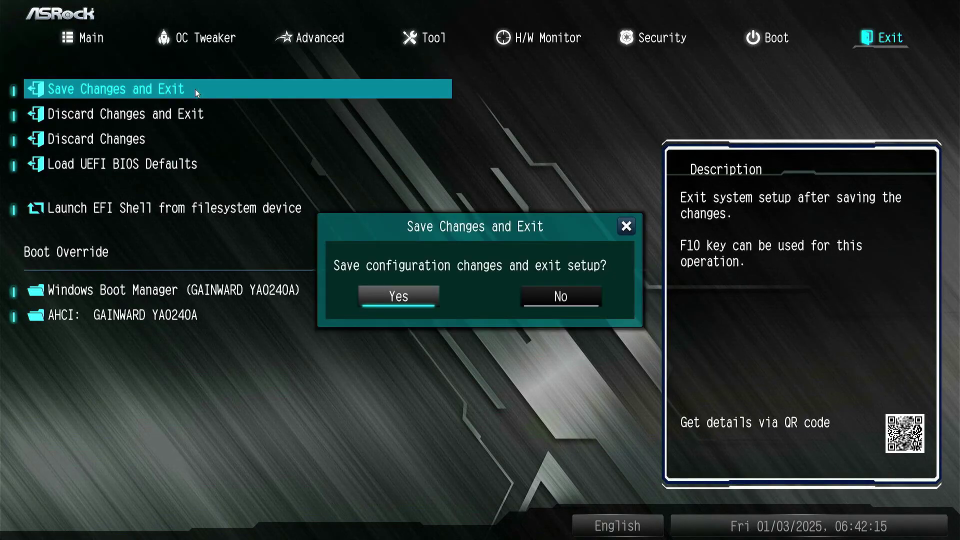
{"action": "left_click", "coordinate": [395, 298]}
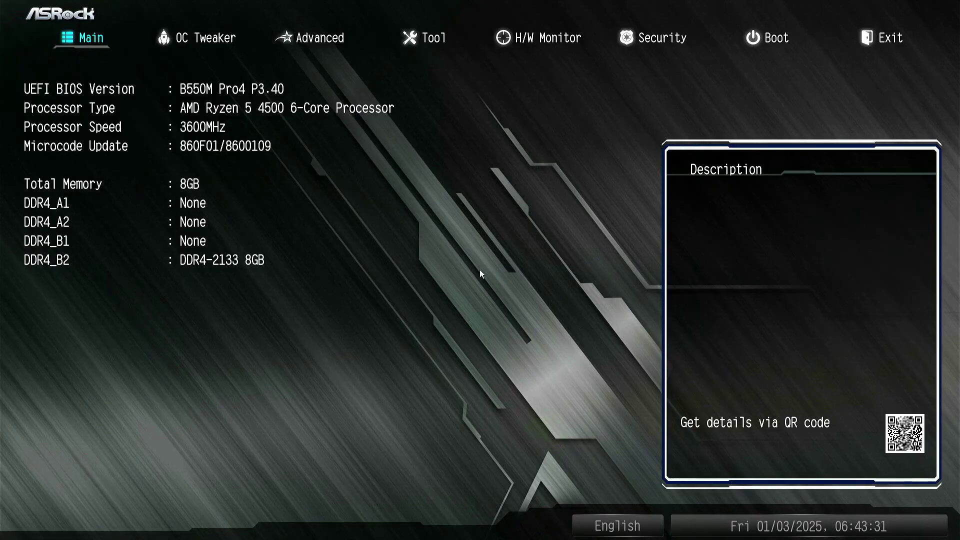
- Set Load XMP Setting to XMP 2.0 Profile 1 in OC Tweaker
{"action": "left_click", "coordinate": [226, 41]}
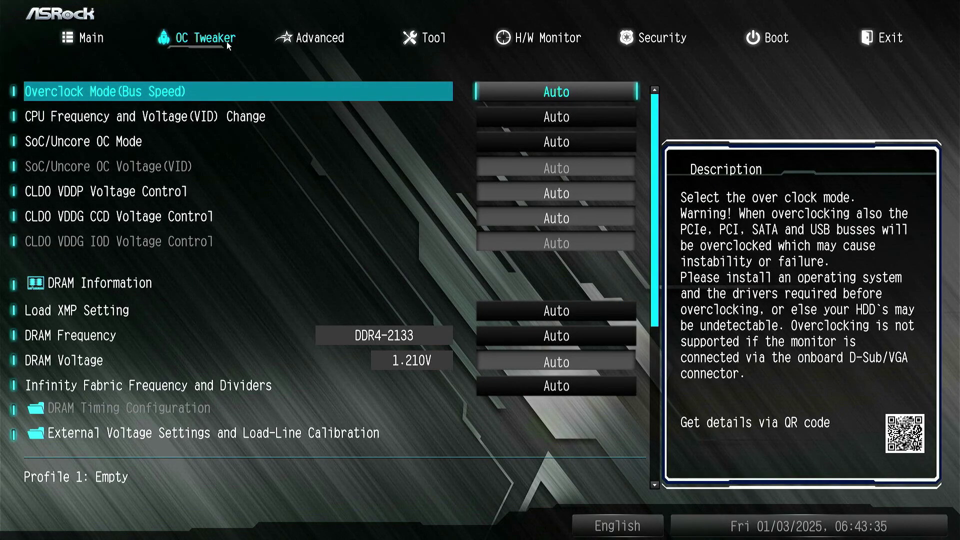
{"action": "left_click", "coordinate": [582, 310]}
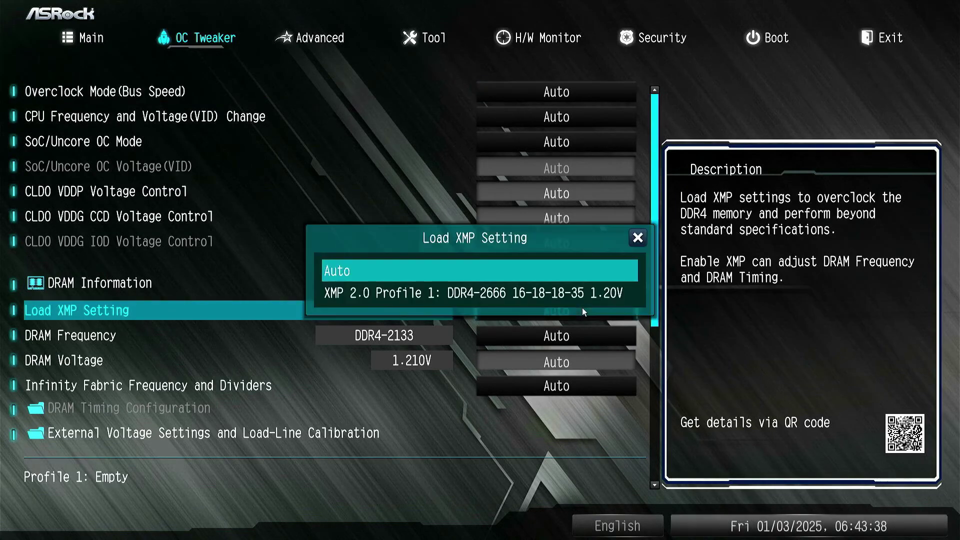
{"action": "left_click", "coordinate": [511, 297]}
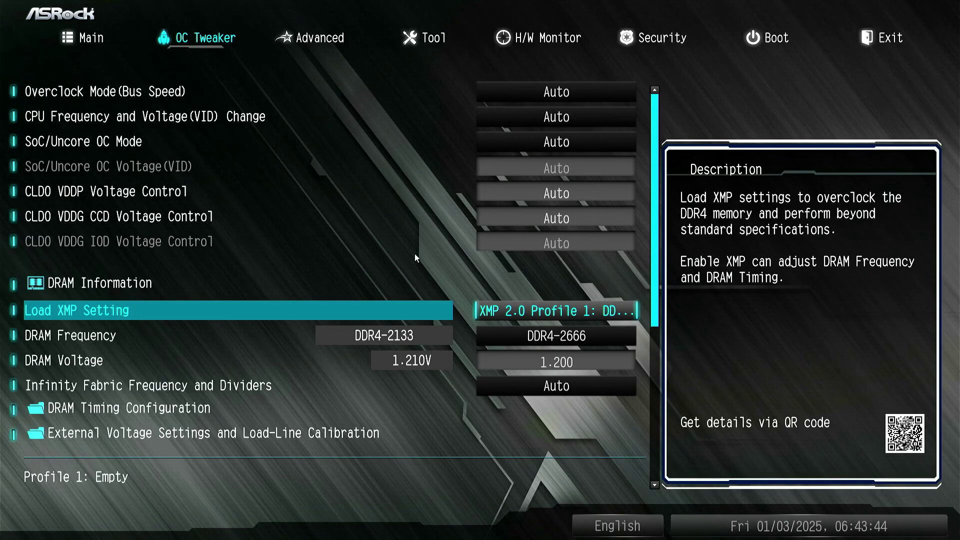
- Lower DRAM Frequency to DDR4-2400, then save changes and exit
{"action": "left_click", "coordinate": [600, 338]}
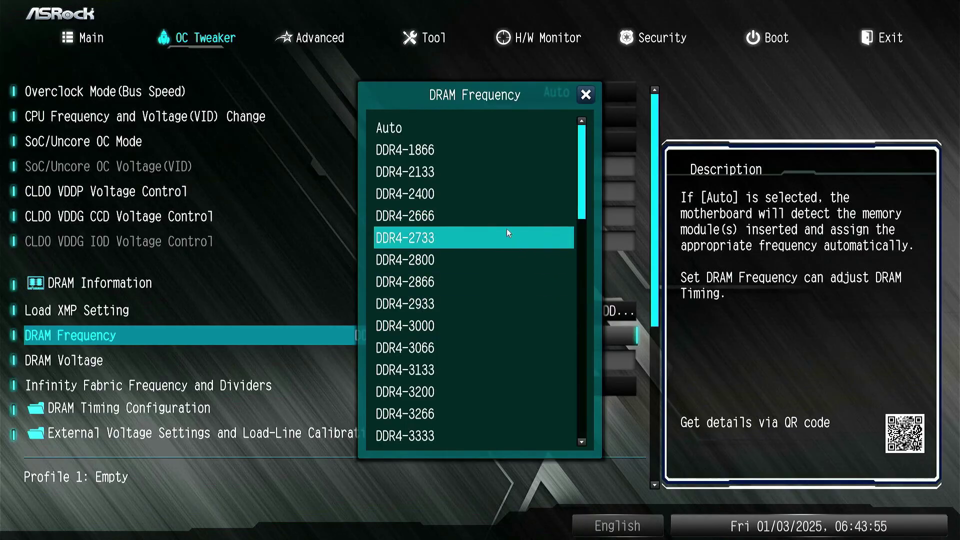
{"action": "left_click", "coordinate": [494, 195]}
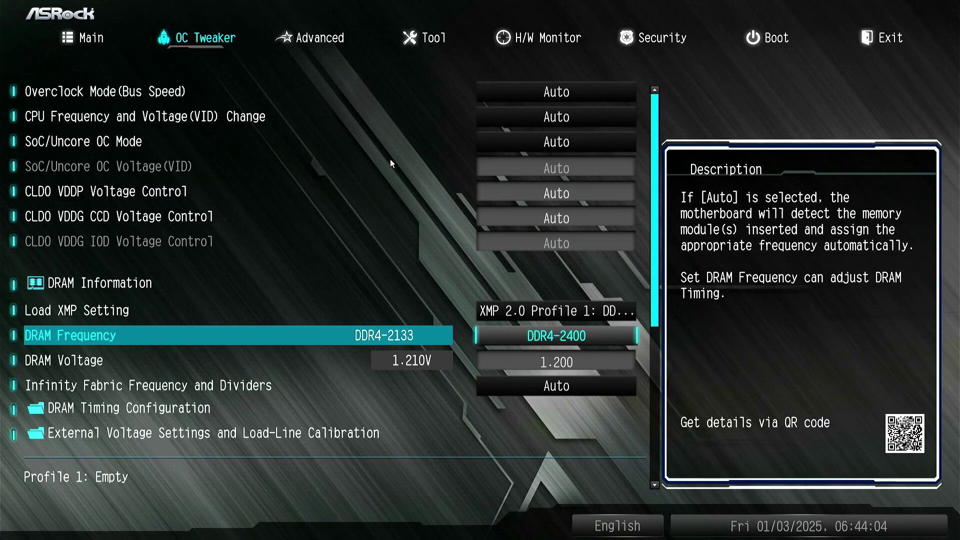
{"action": "left_click", "coordinate": [875, 32]}
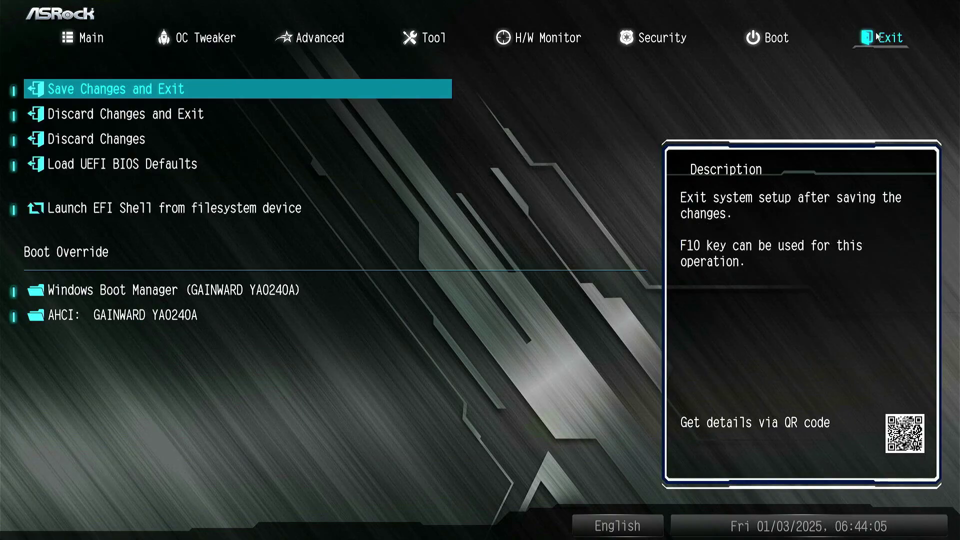
{"action": "left_click", "coordinate": [279, 88]}
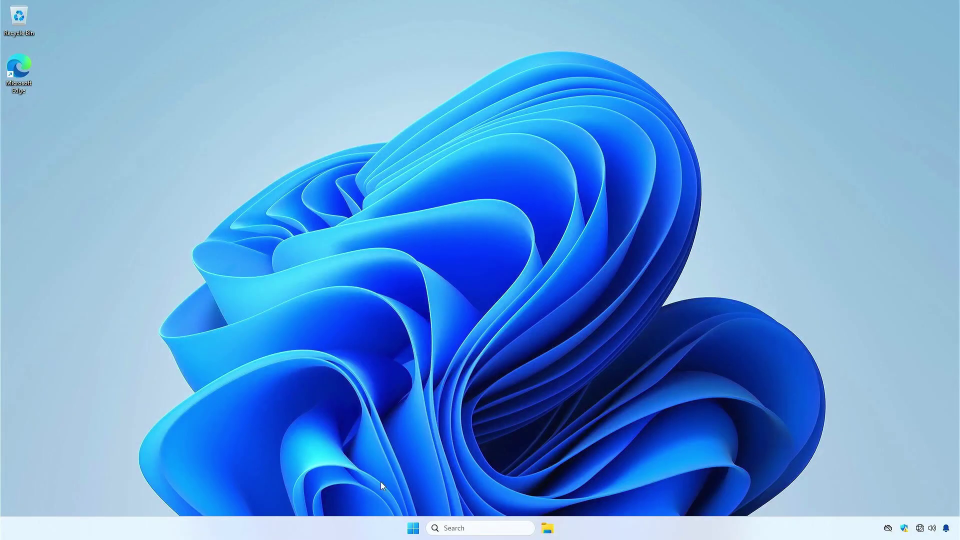
- Open Task Manager's Memory performance page showing RAM speed 2400 MT/s
{"action": "right_click", "coordinate": [355, 523]}
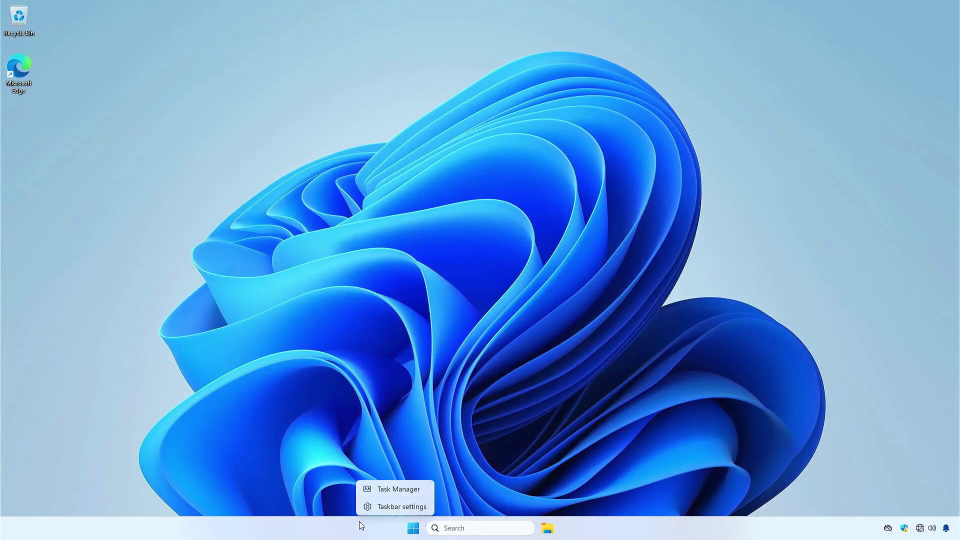
{"action": "left_click", "coordinate": [389, 491]}
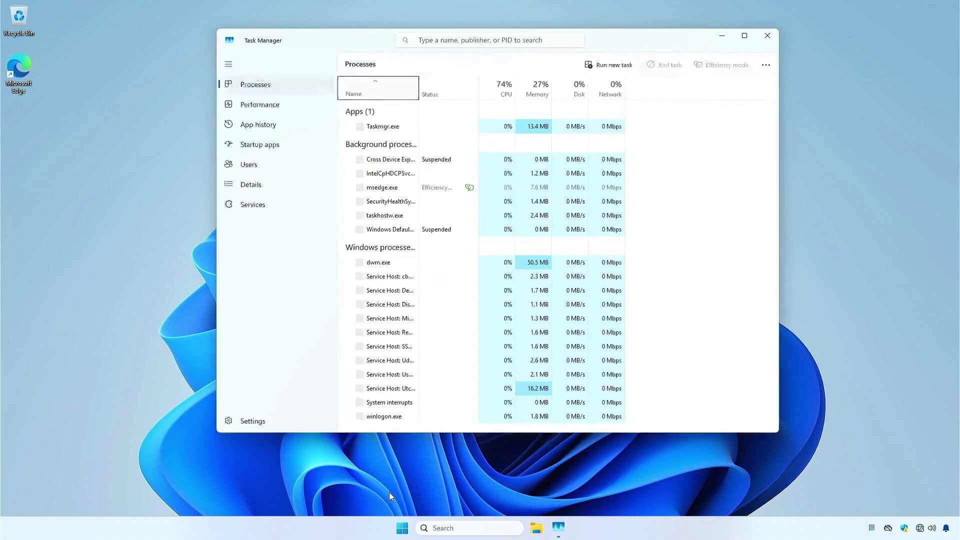
{"action": "left_click", "coordinate": [292, 109]}
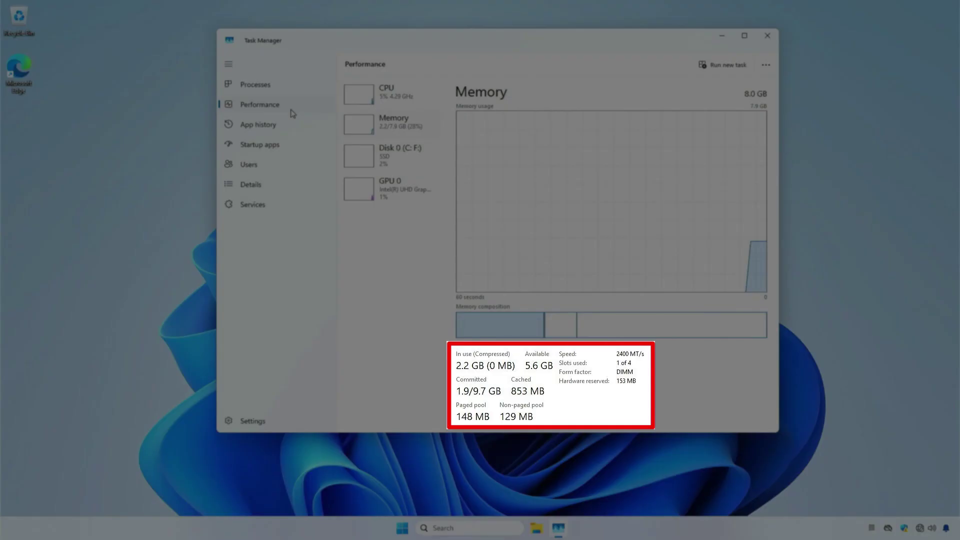